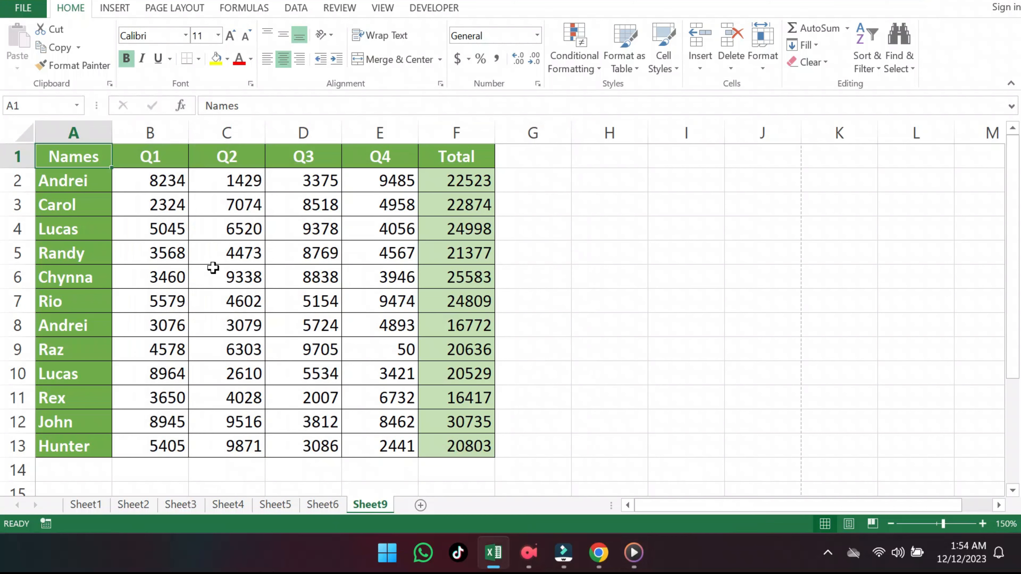
Switch the sheet to Page Layout view and insert the page number in the left header section.
{"action": "left_click", "coordinate": [381, 8]}
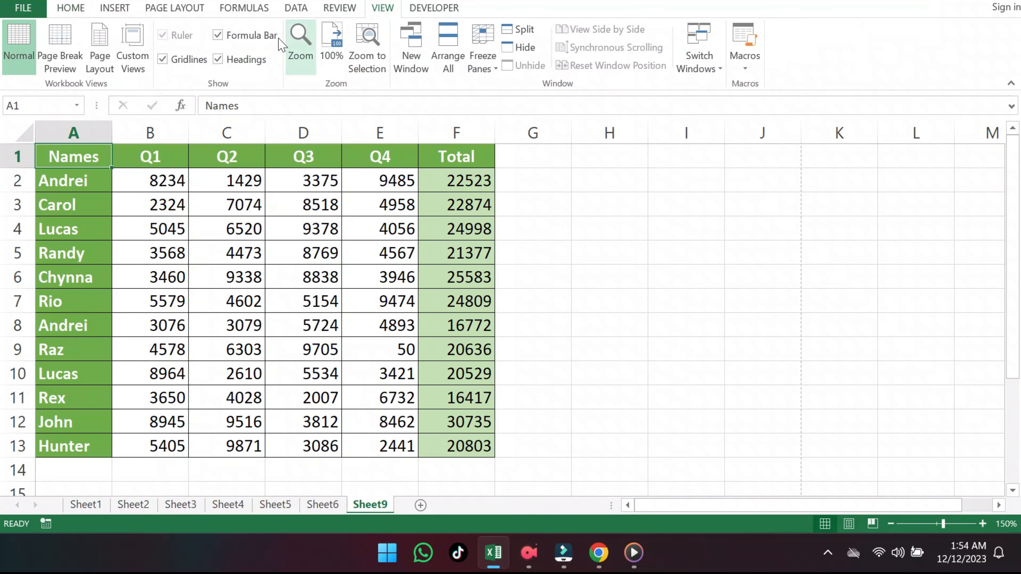
{"action": "left_click", "coordinate": [109, 74]}
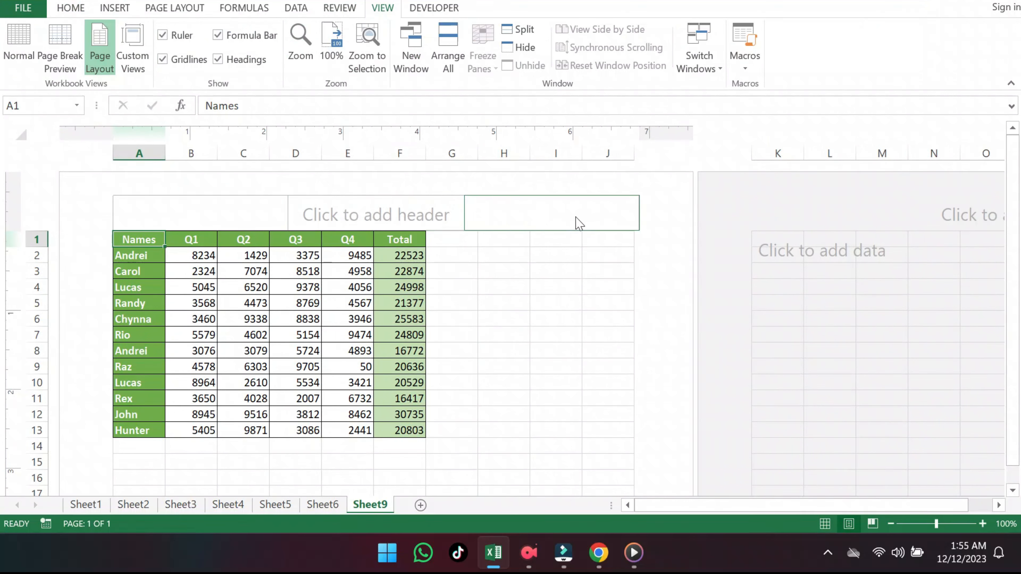
{"action": "left_click", "coordinate": [252, 210]}
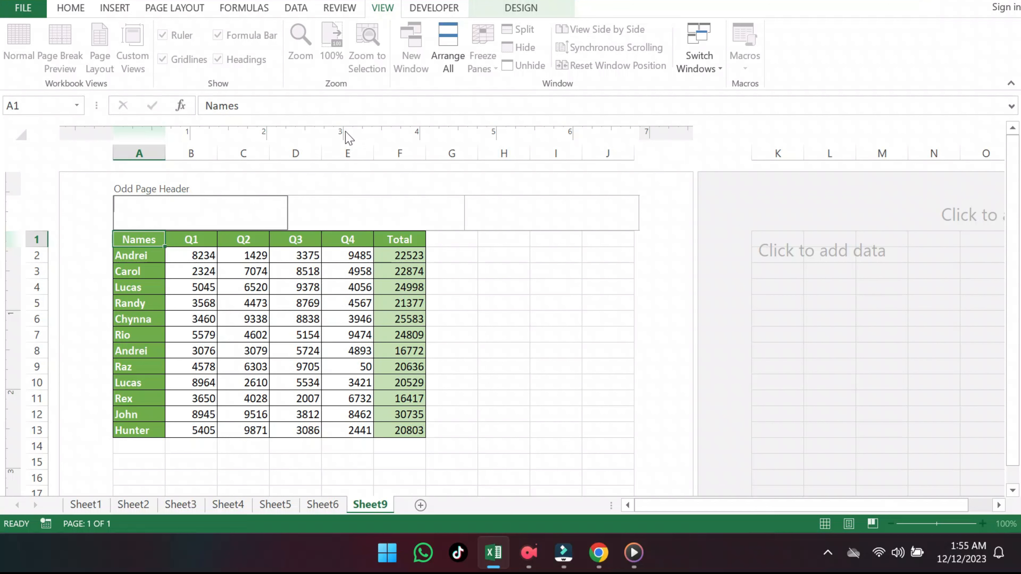
{"action": "left_click", "coordinate": [479, 6]}
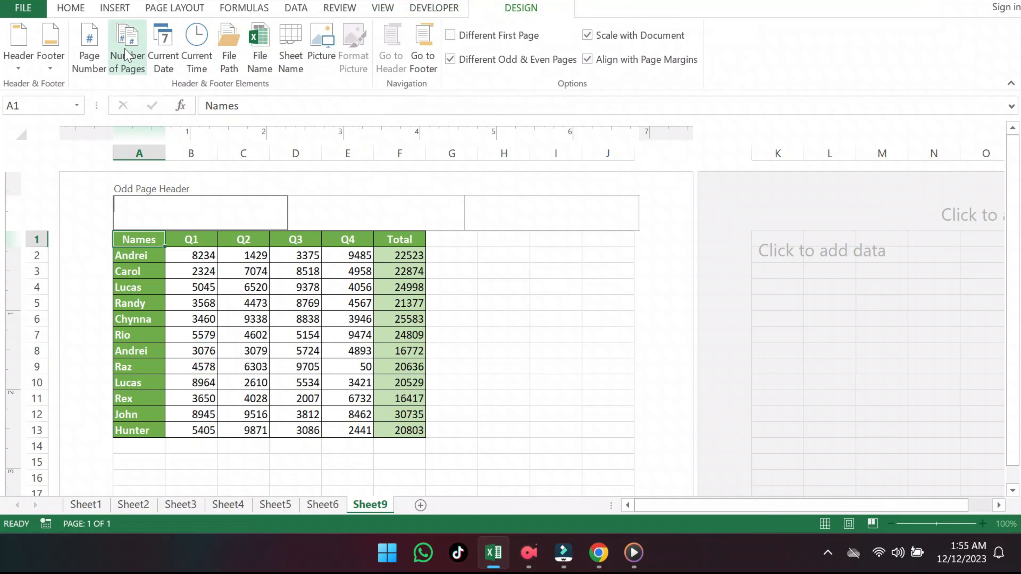
{"action": "left_click", "coordinate": [91, 60]}
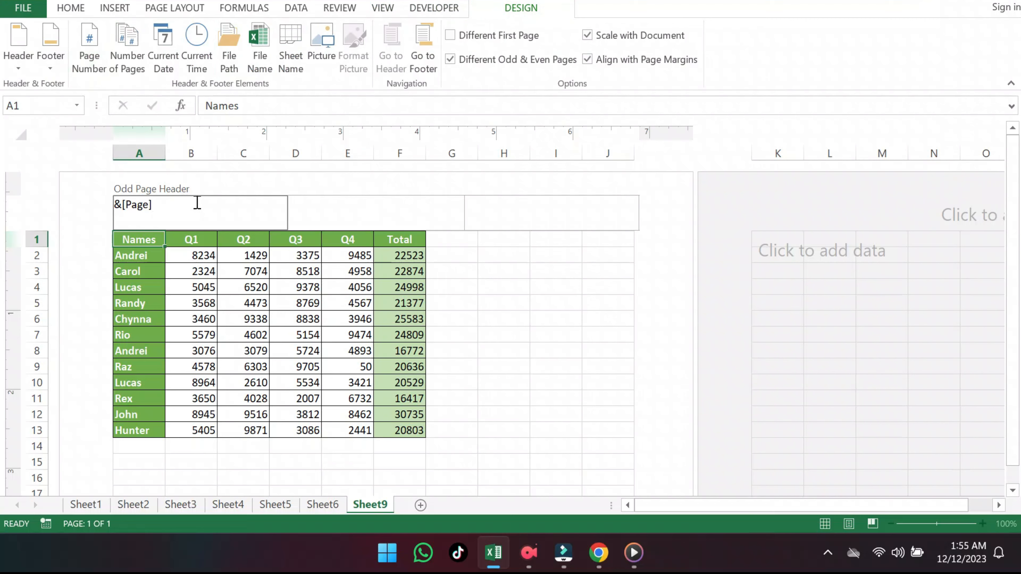
{"action": "left_click", "coordinate": [466, 326]}
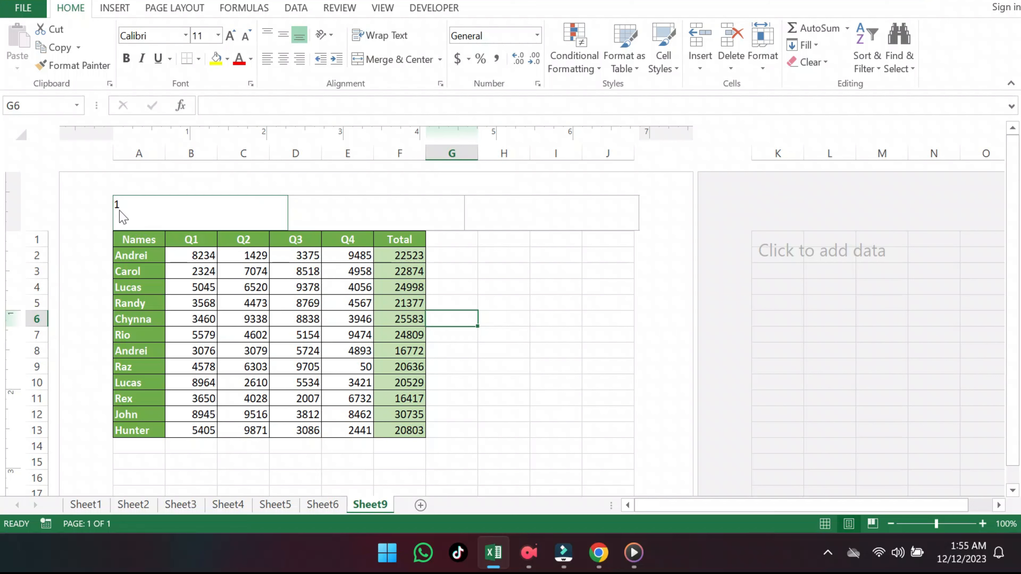
Add a slash and the number-of-pages element after the page number in the left header section.
{"action": "left_click", "coordinate": [170, 212]}
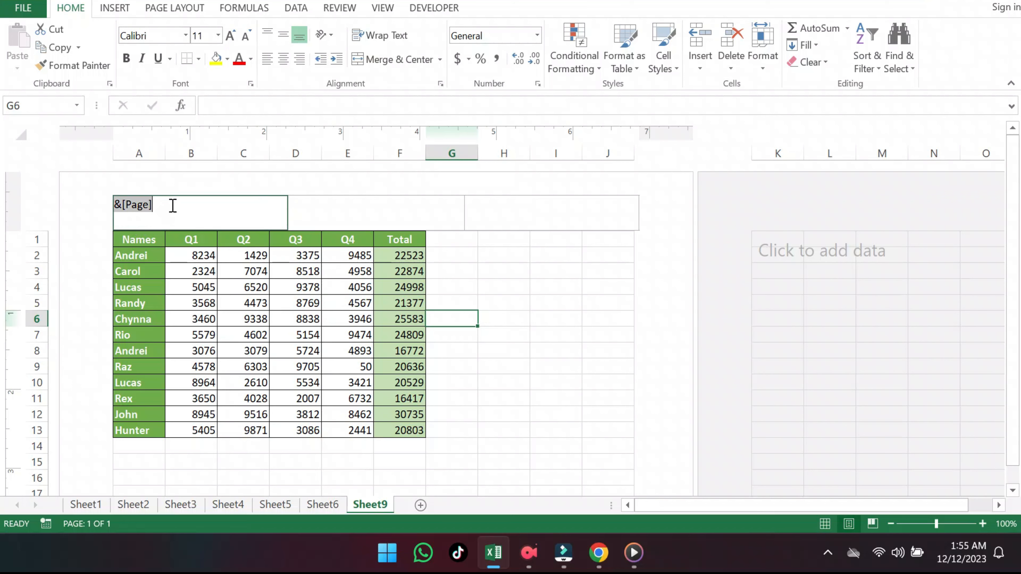
{"action": "left_click", "coordinate": [194, 213]}
{"action": "type", "text": "/"}
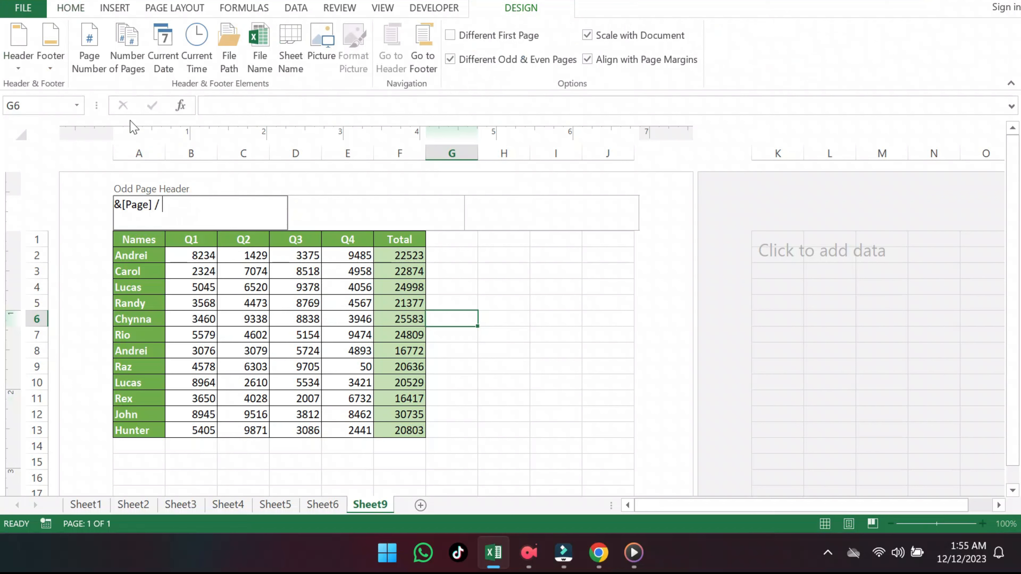
{"action": "left_click", "coordinate": [133, 64]}
{"action": "left_click", "coordinate": [460, 317]}
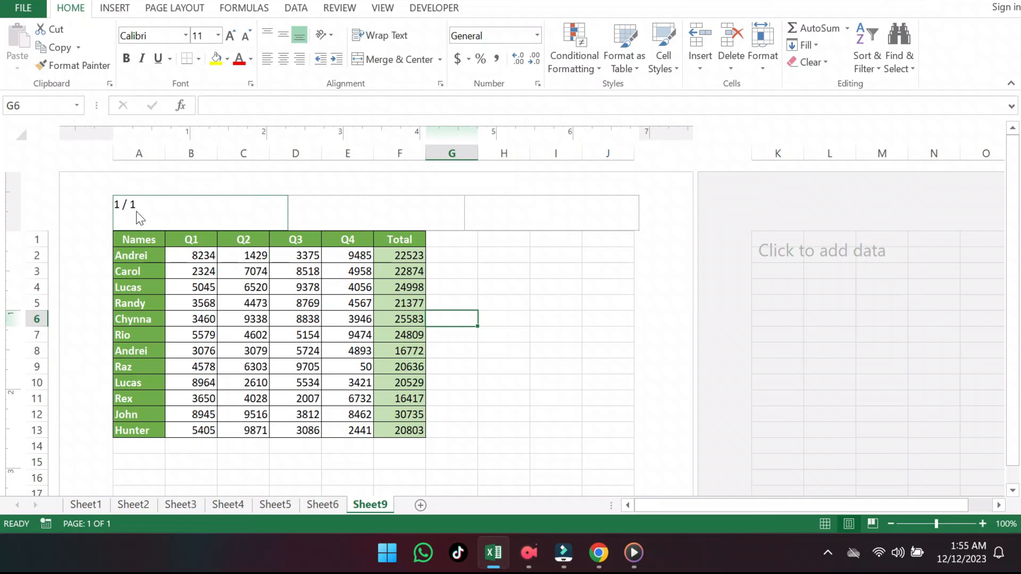
Insert the picture desktop-wallpaper-aj-logo-aj.jpg from the Pictures folder into the right header section.
{"action": "left_click", "coordinate": [181, 216]}
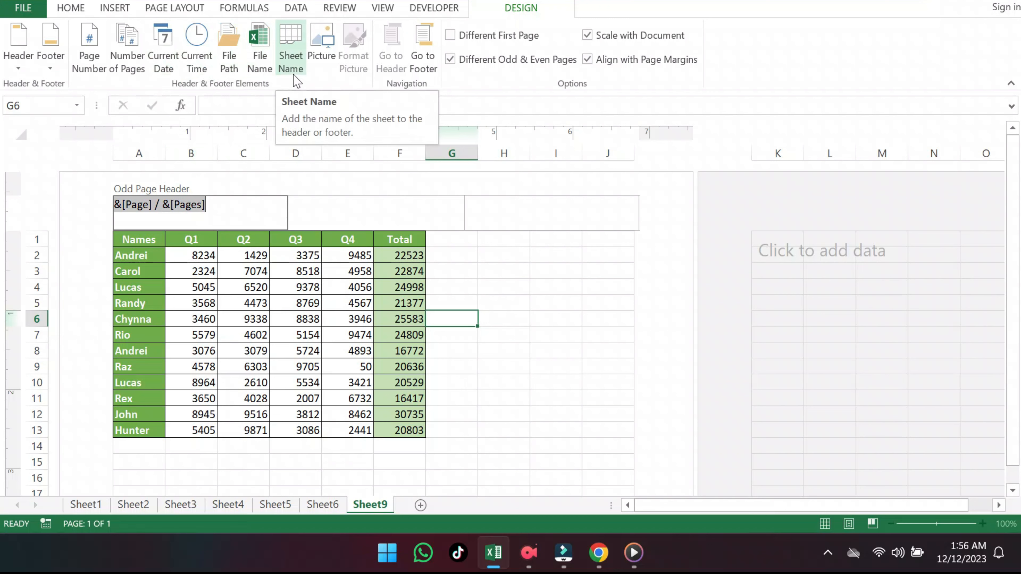
{"action": "left_click", "coordinate": [368, 215]}
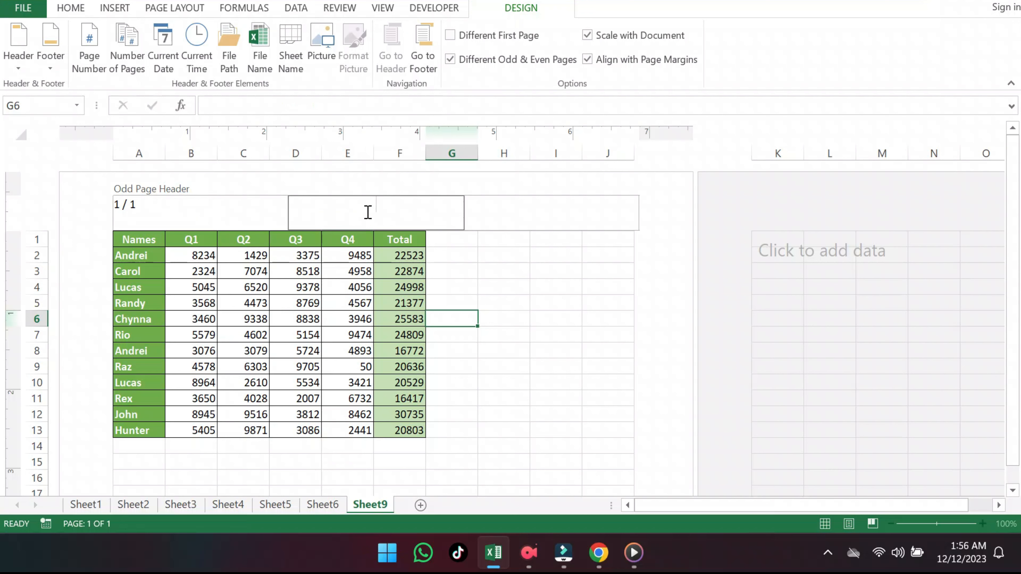
{"action": "left_click", "coordinate": [533, 211]}
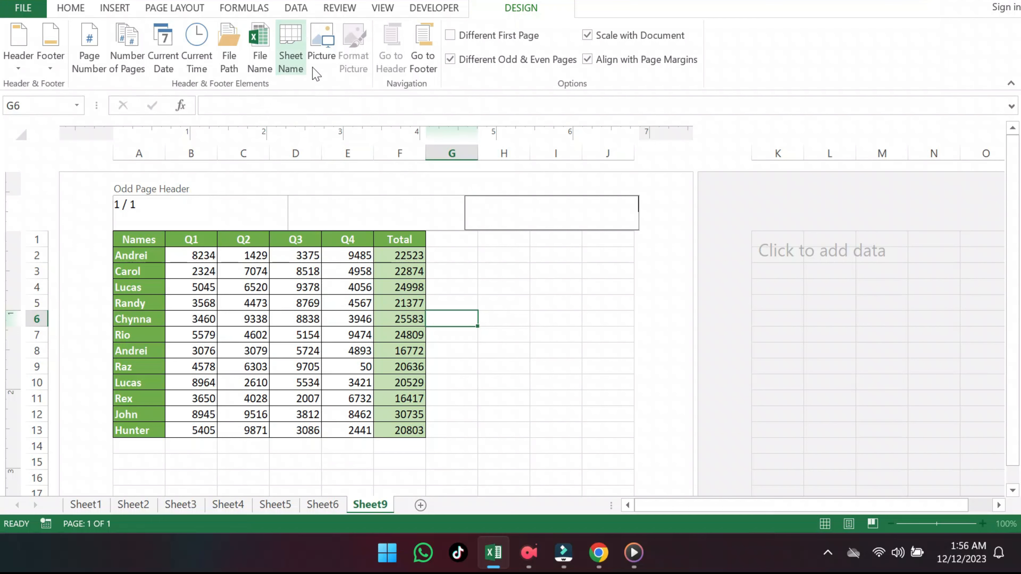
{"action": "left_click", "coordinate": [325, 48]}
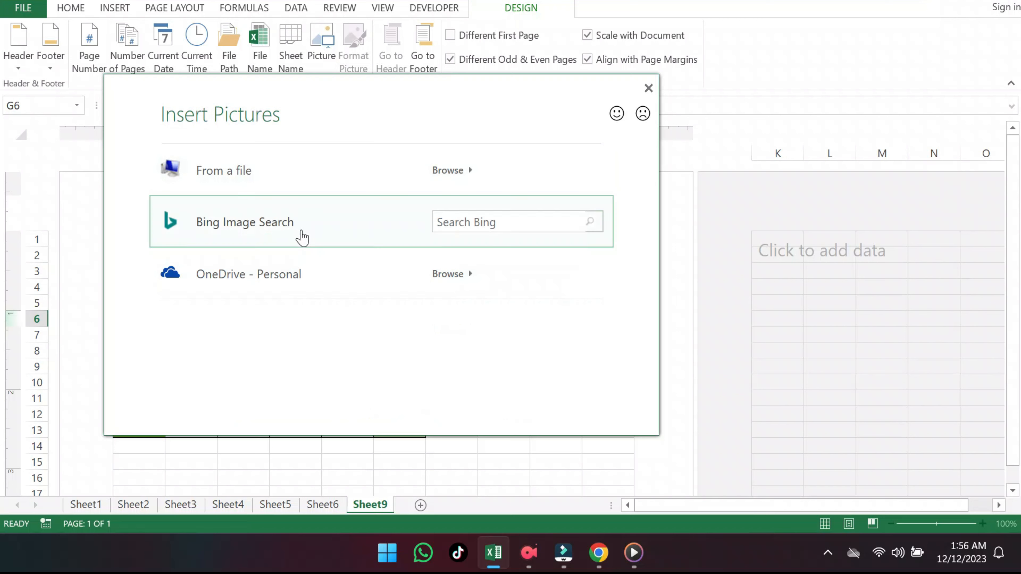
{"action": "left_click", "coordinate": [273, 184]}
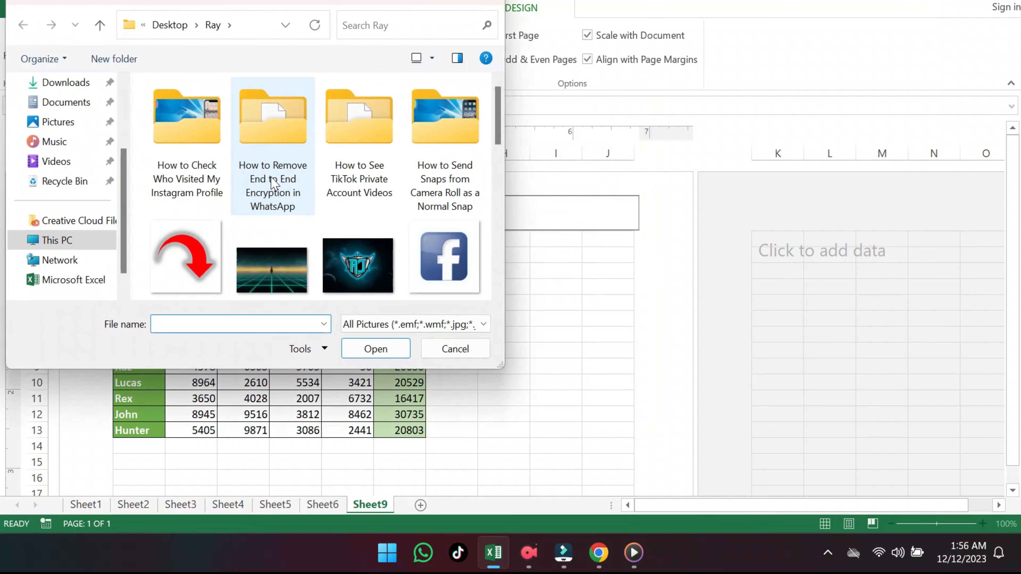
{"action": "left_click", "coordinate": [58, 127]}
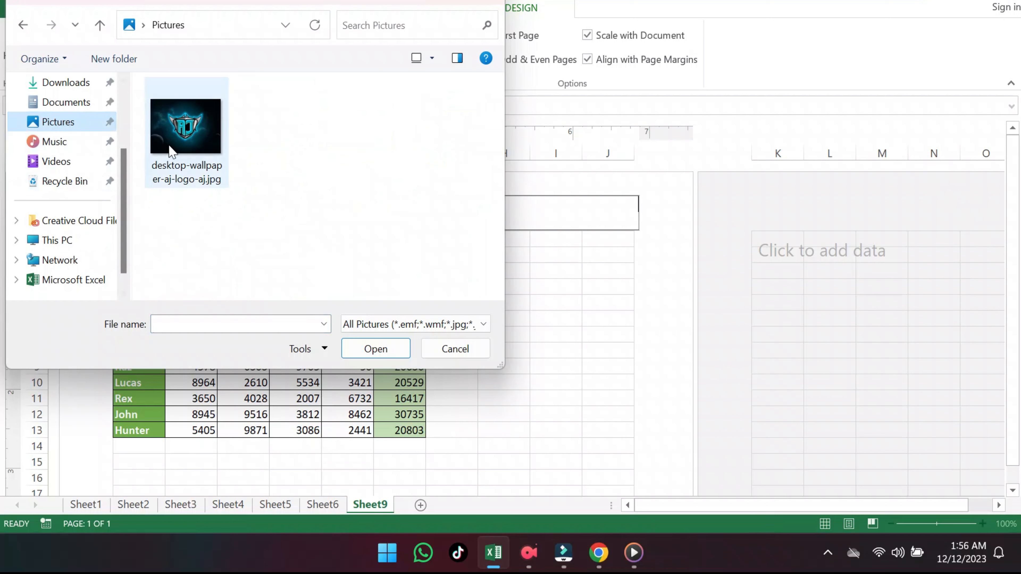
{"action": "left_click", "coordinate": [180, 147]}
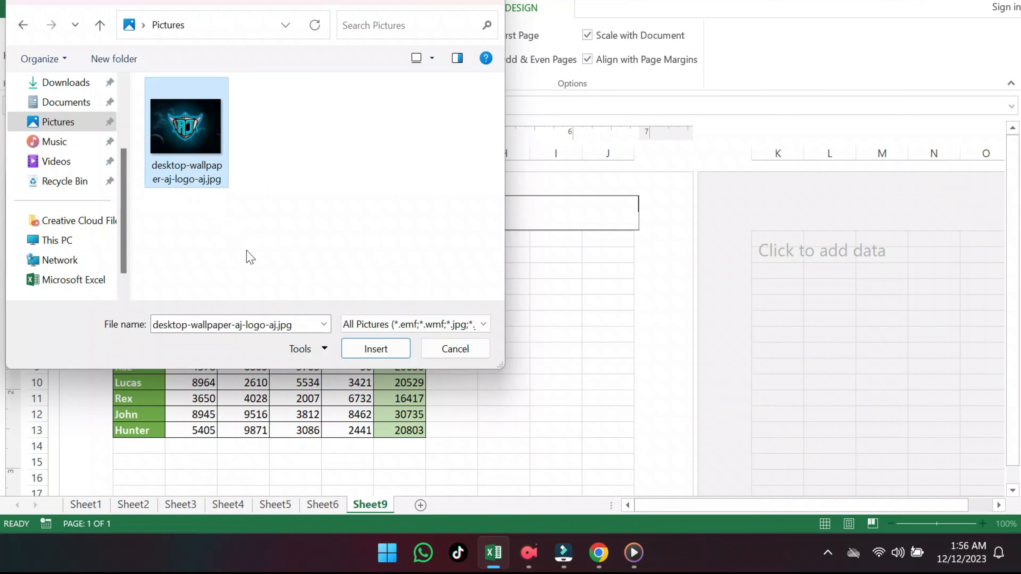
{"action": "left_click", "coordinate": [376, 350]}
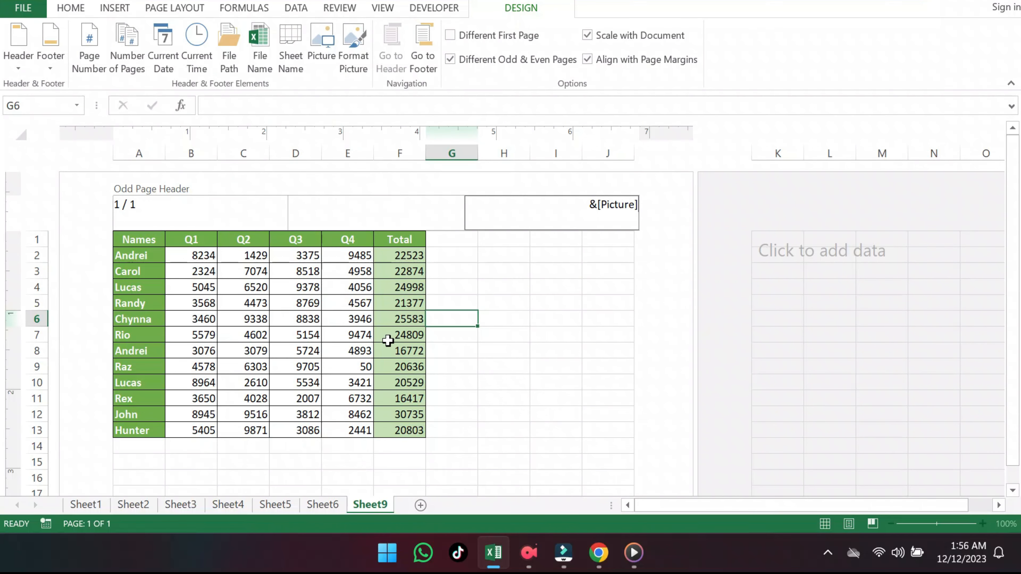
{"action": "left_click", "coordinate": [453, 319]}
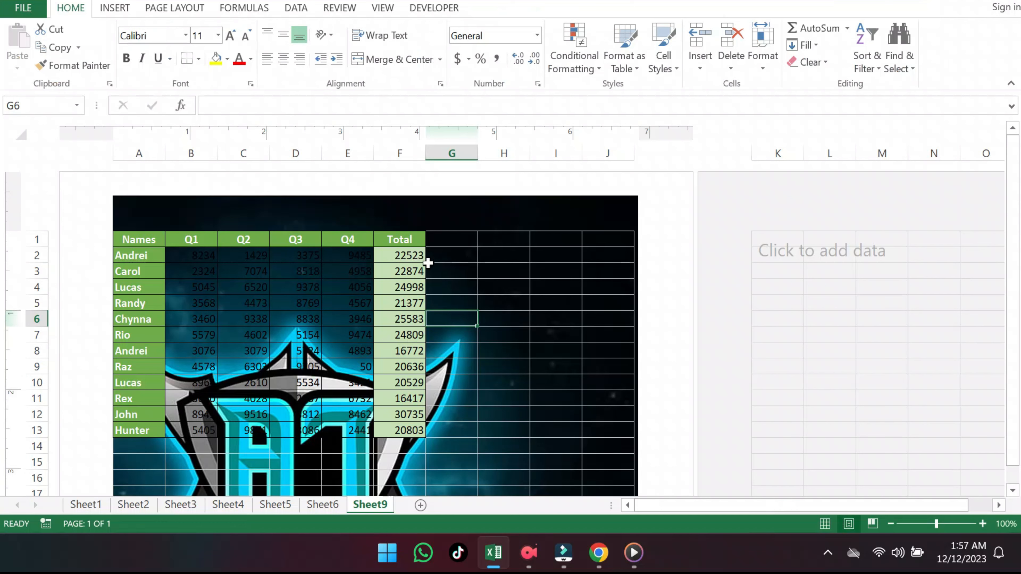
Scale the picture in the right header section to 5% of its original height with the aspect ratio locked.
{"action": "left_click", "coordinate": [543, 216]}
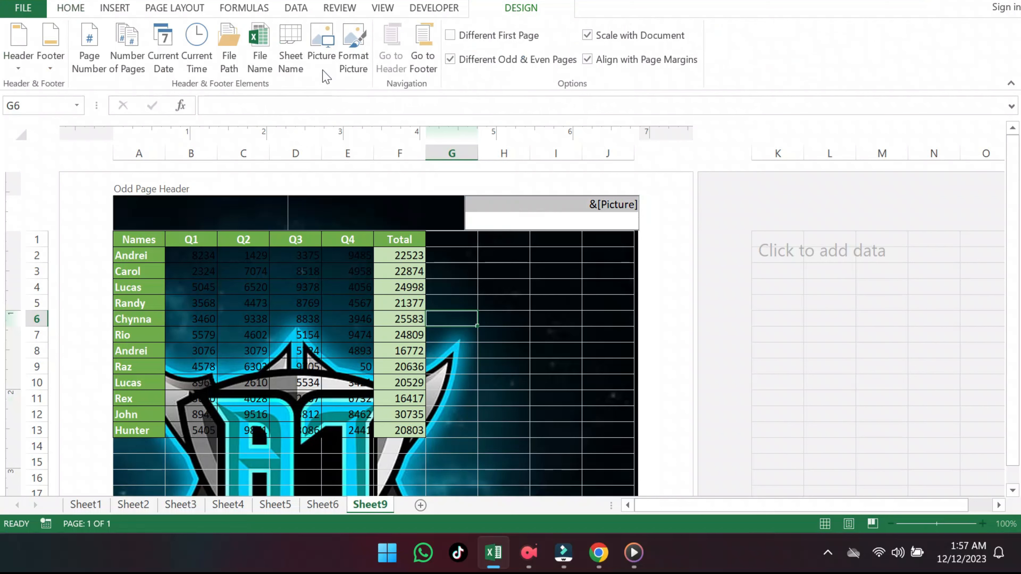
{"action": "left_click", "coordinate": [352, 49]}
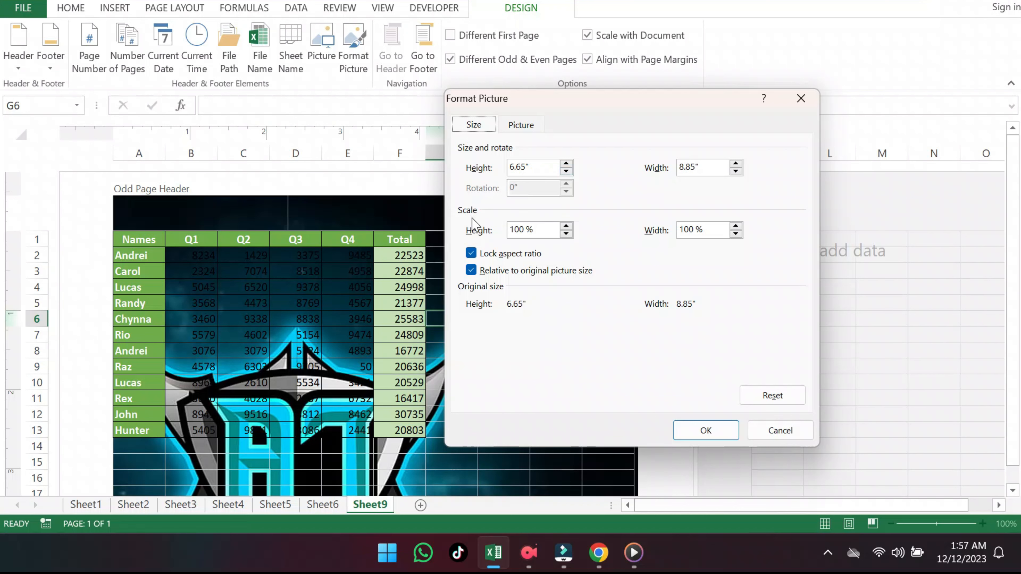
{"action": "left_click", "coordinate": [540, 230]}
{"action": "left_click_drag", "start_coordinate": [541, 230], "coordinate": [507, 230]}
{"action": "type", "text": "5"}
{"action": "left_click", "coordinate": [704, 429]}
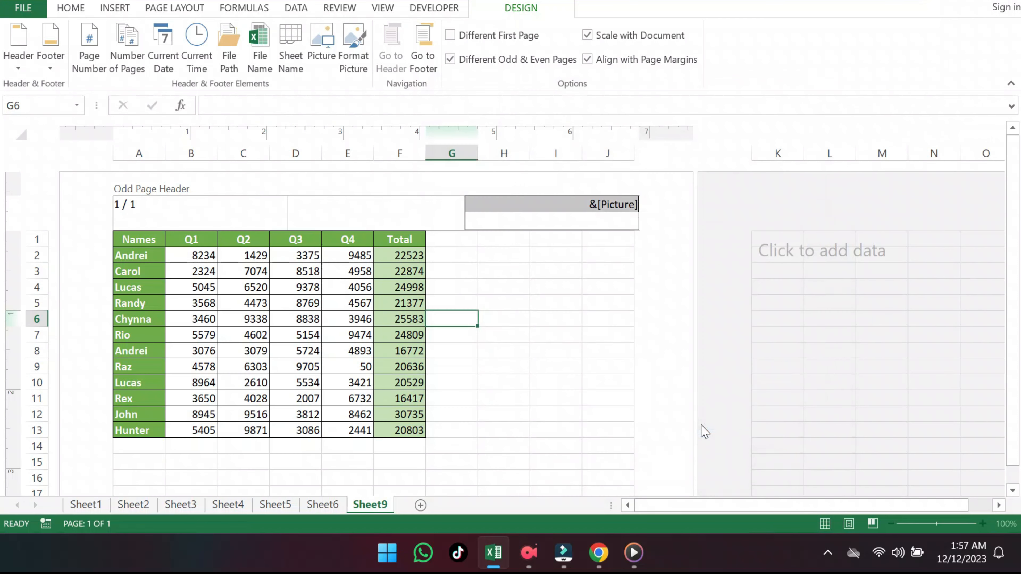
{"action": "left_click", "coordinate": [516, 289]}
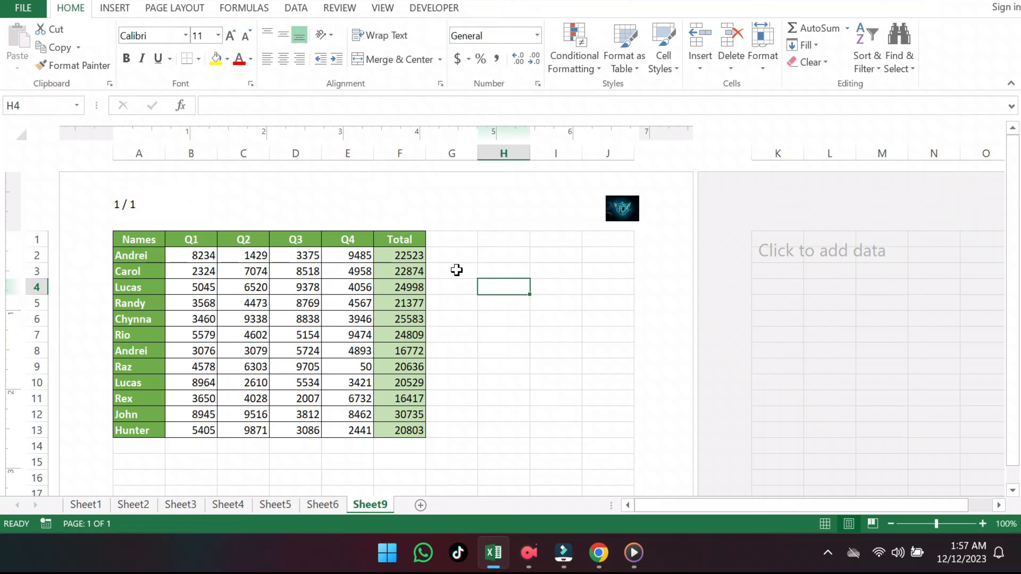
Enter the text "Sales Data" in the center header section.
{"action": "left_click", "coordinate": [355, 208]}
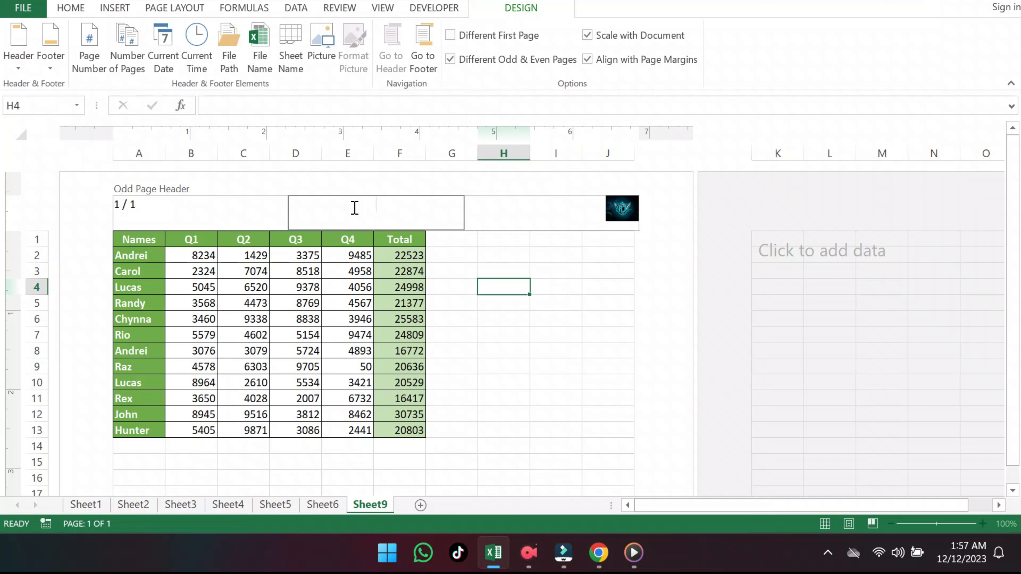
{"action": "type", "text": "Sales Data"}
{"action": "left_click", "coordinate": [502, 295]}
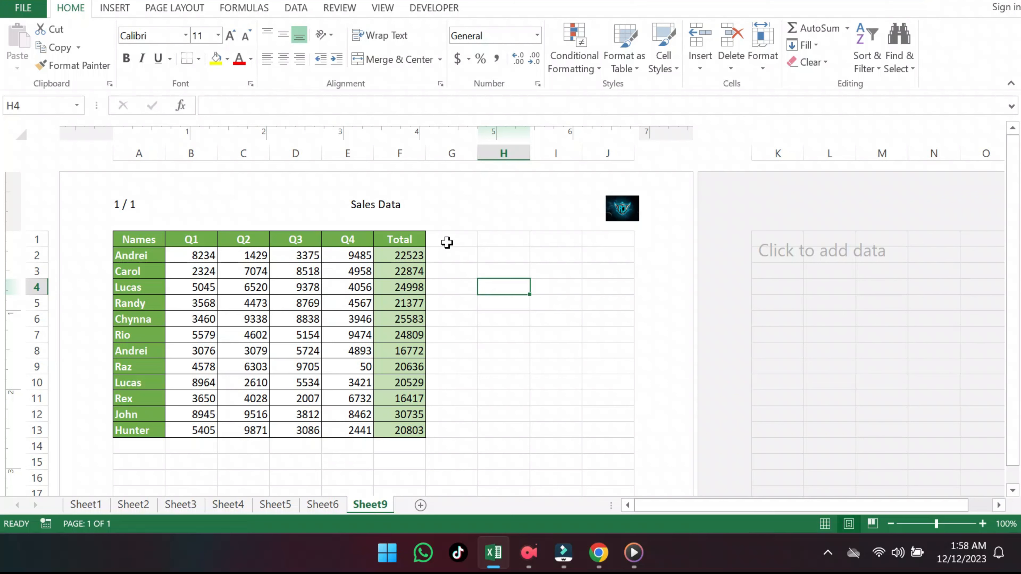
Format the "Sales Data" header text in Arial at size 16.
{"action": "left_click", "coordinate": [417, 214]}
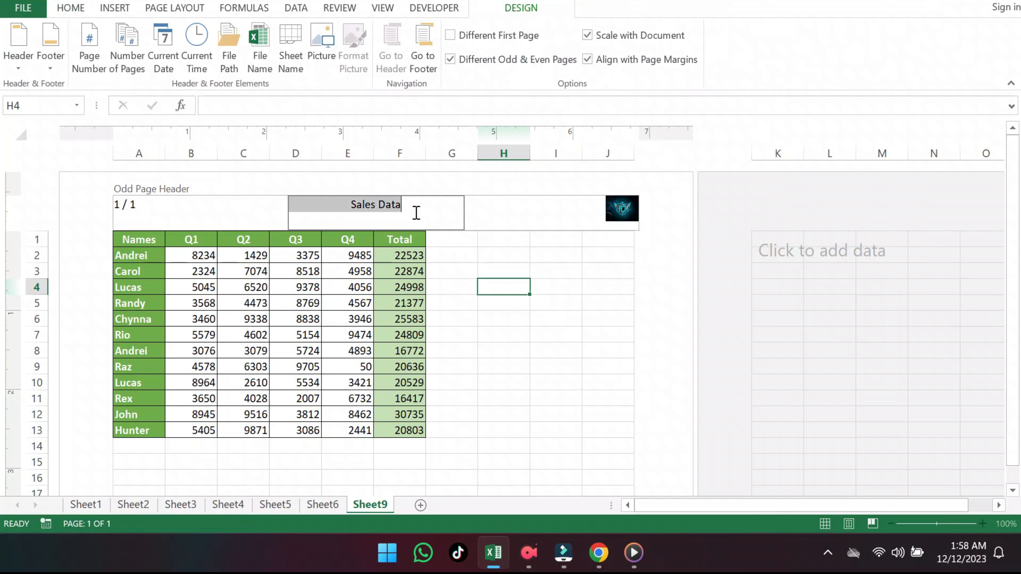
{"action": "left_click", "coordinate": [71, 8]}
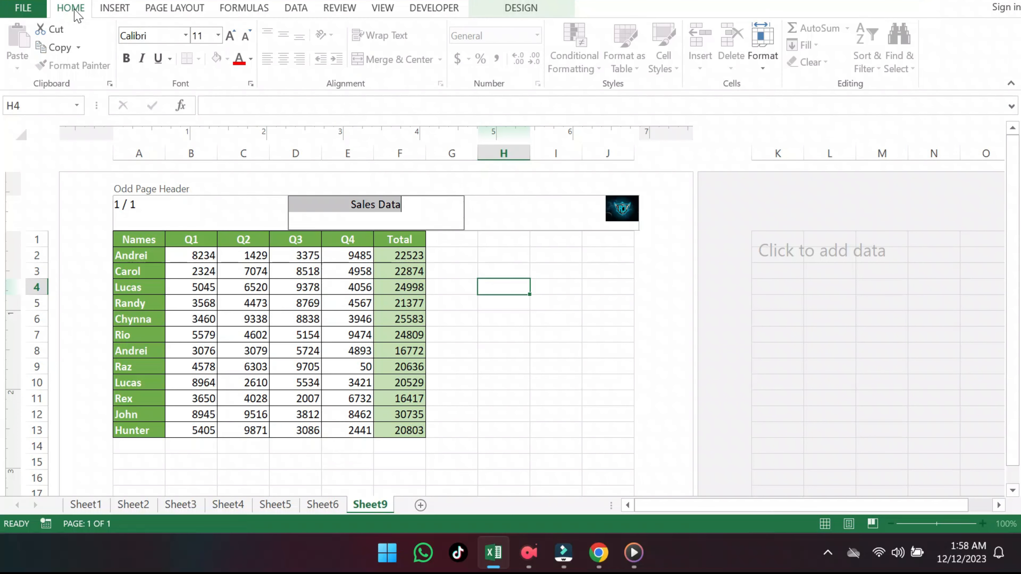
{"action": "left_click", "coordinate": [186, 36]}
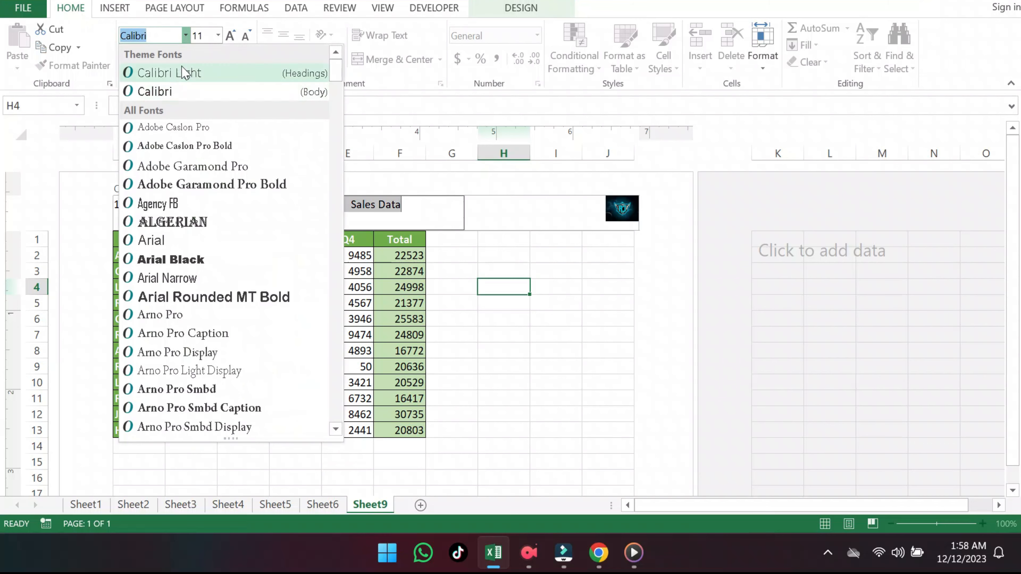
{"action": "left_click", "coordinate": [166, 242]}
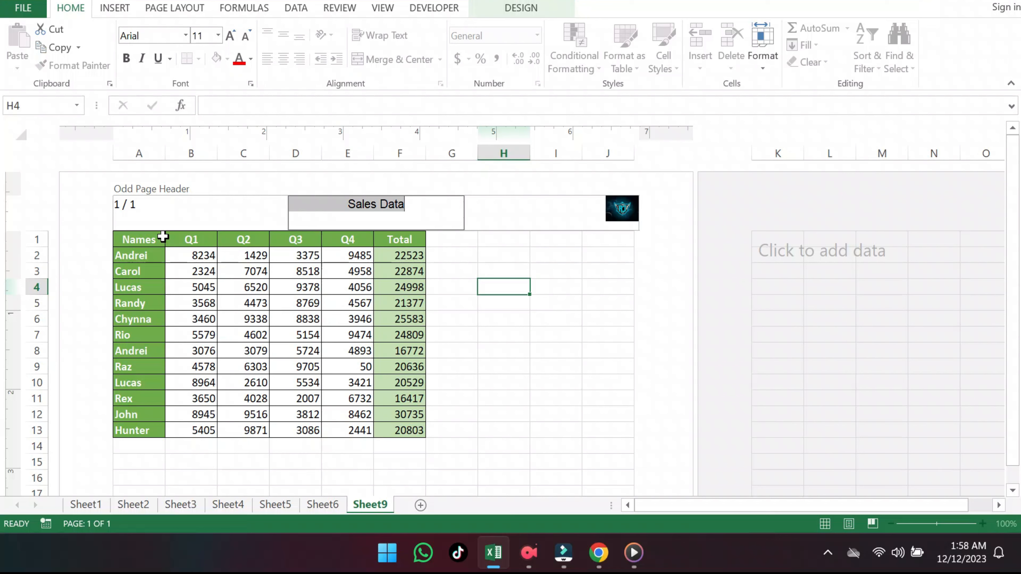
{"action": "left_click", "coordinate": [218, 35]}
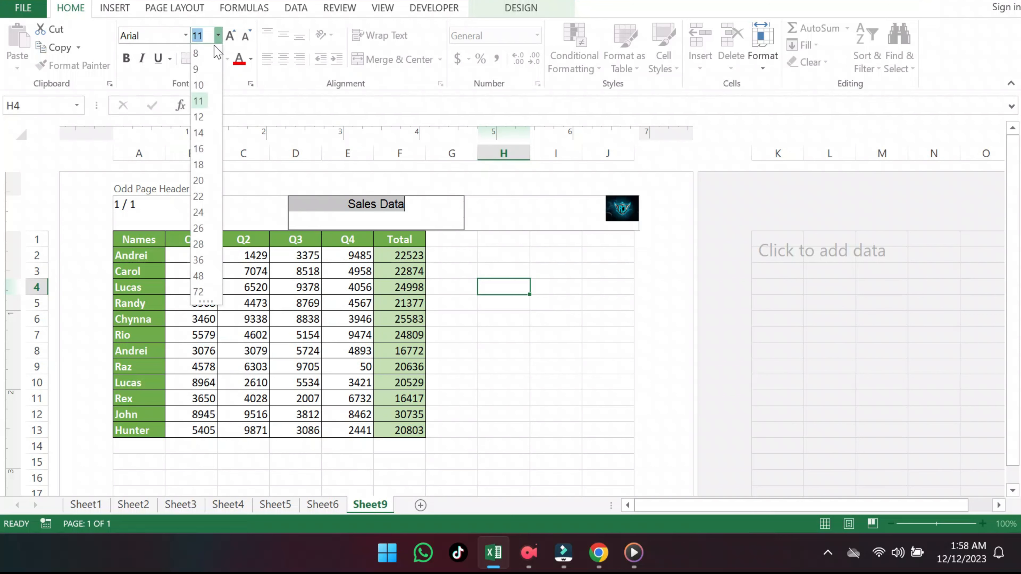
{"action": "left_click", "coordinate": [203, 144]}
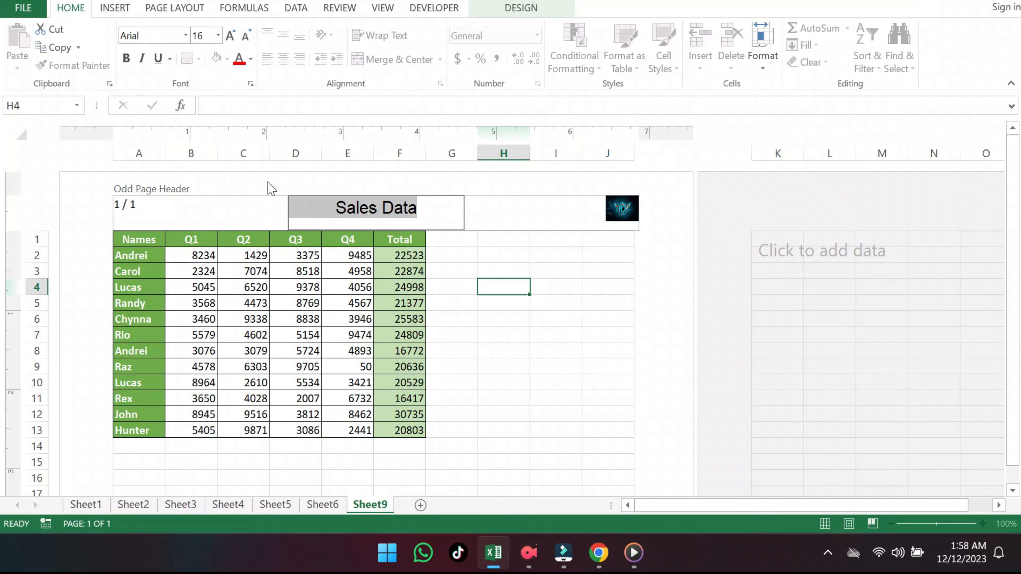
{"action": "left_click", "coordinate": [510, 288]}
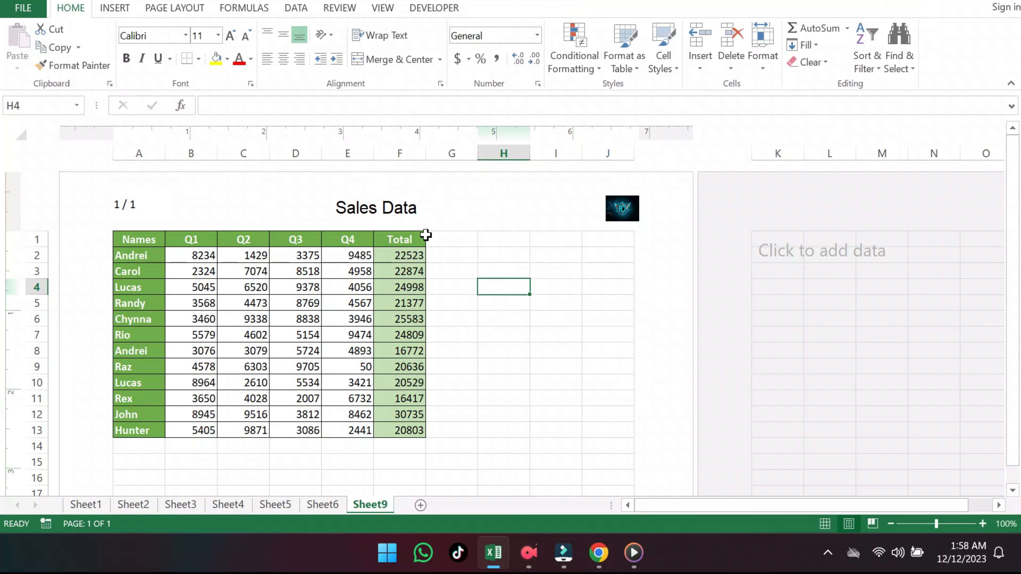
Turn off different headers for odd and even pages.
{"action": "left_click", "coordinate": [430, 209]}
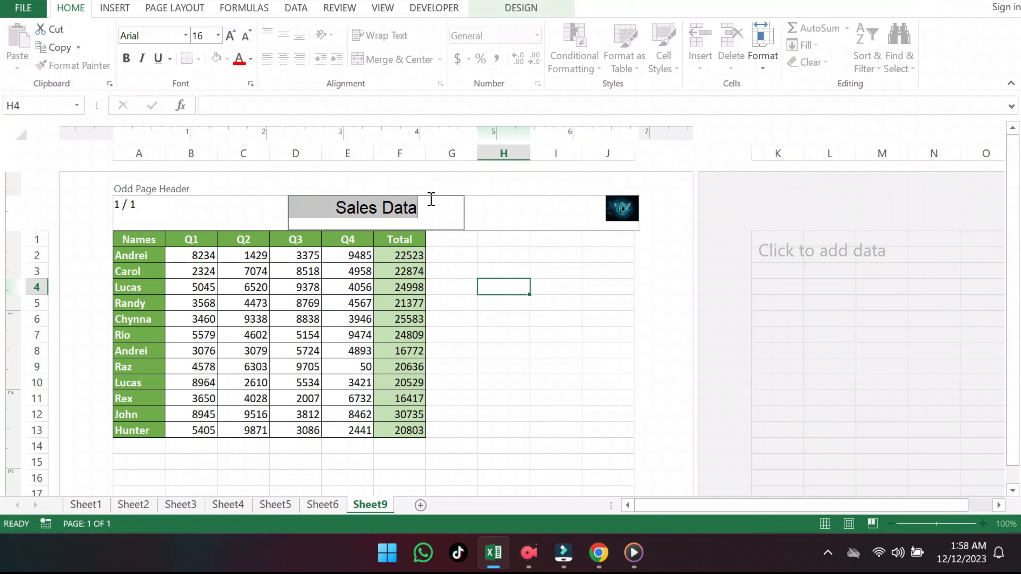
{"action": "left_click", "coordinate": [519, 9]}
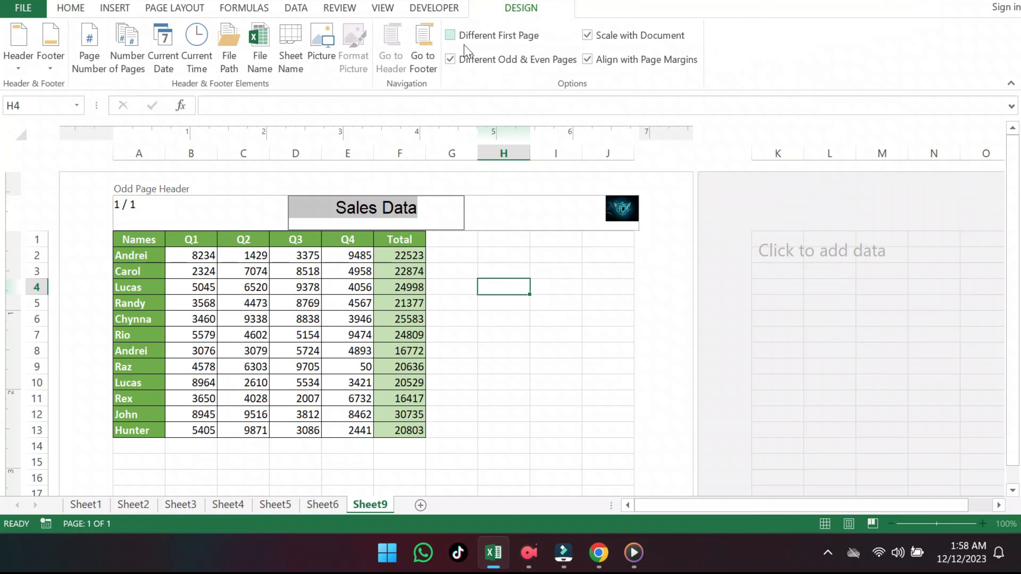
{"action": "left_click", "coordinate": [451, 60]}
Try the Different First Page and Different Odd & Even Pages header options, switching each back off.
{"action": "left_click", "coordinate": [451, 36]}
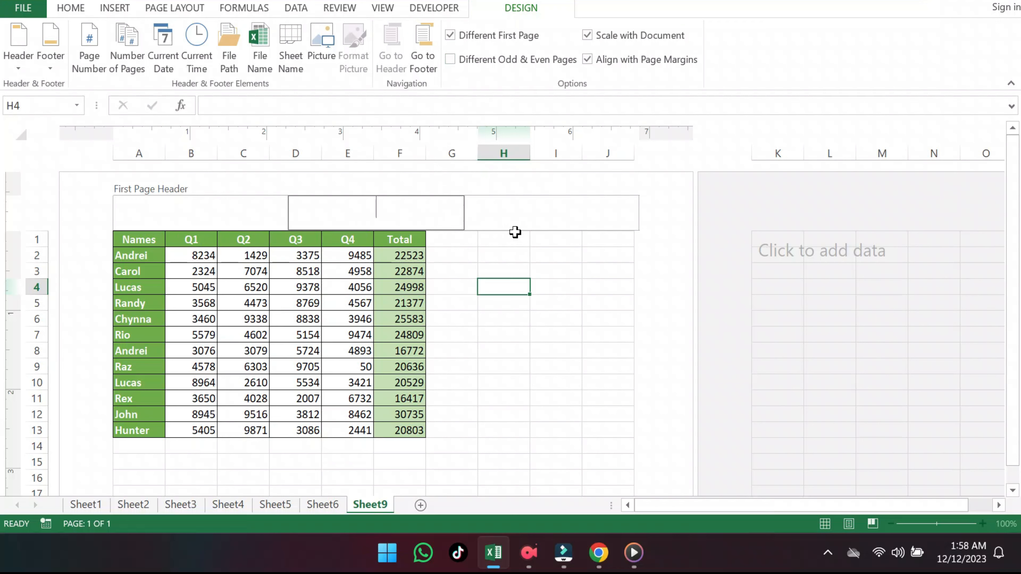
{"action": "left_click", "coordinate": [451, 36]}
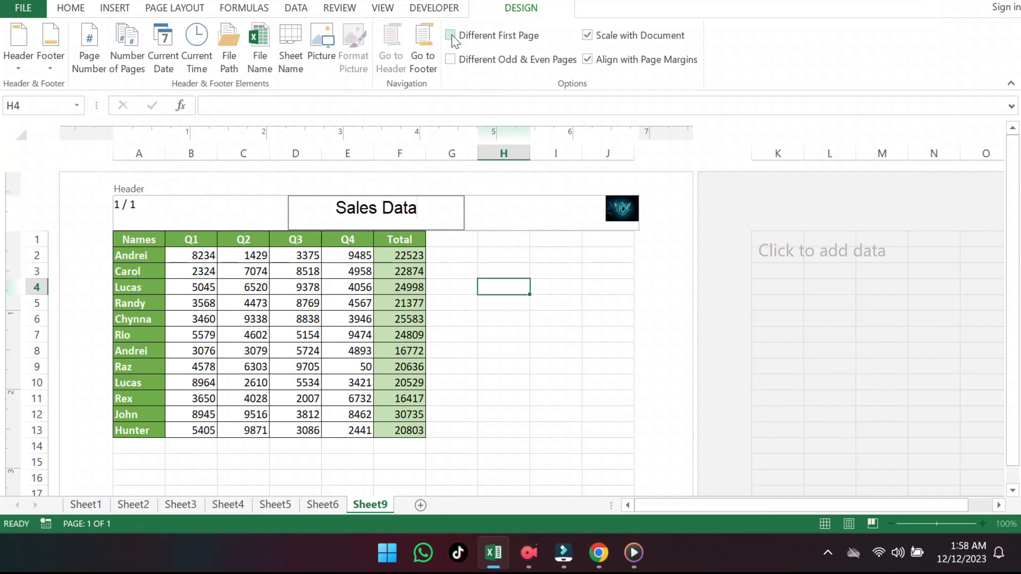
{"action": "left_click", "coordinate": [451, 60]}
{"action": "left_click", "coordinate": [452, 60]}
Delete the "Sales Data" text from the center header section and return the sheet to Normal view.
{"action": "left_click_drag", "start_coordinate": [427, 212], "coordinate": [317, 197]}
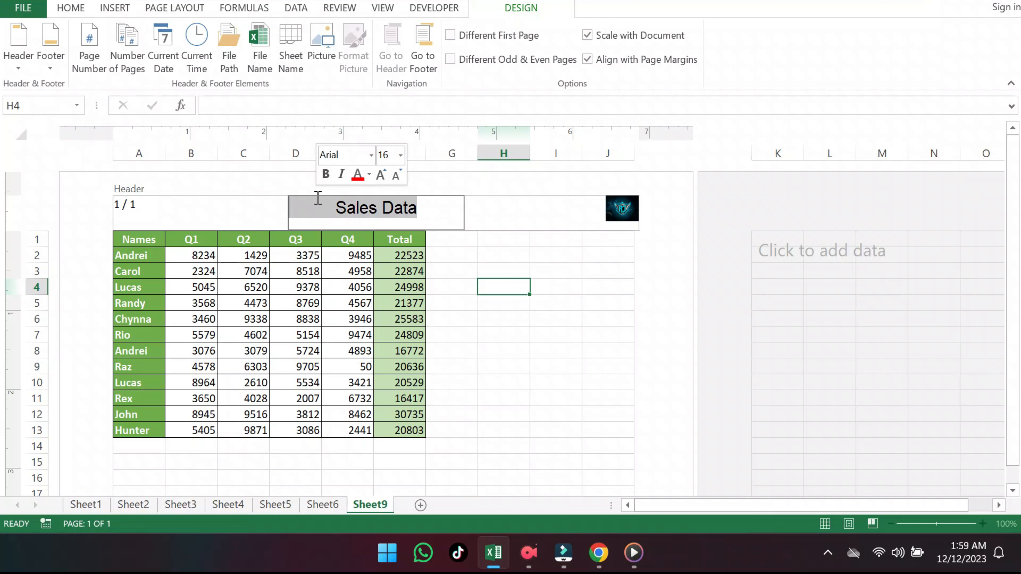
{"action": "key", "text": "Delete"}
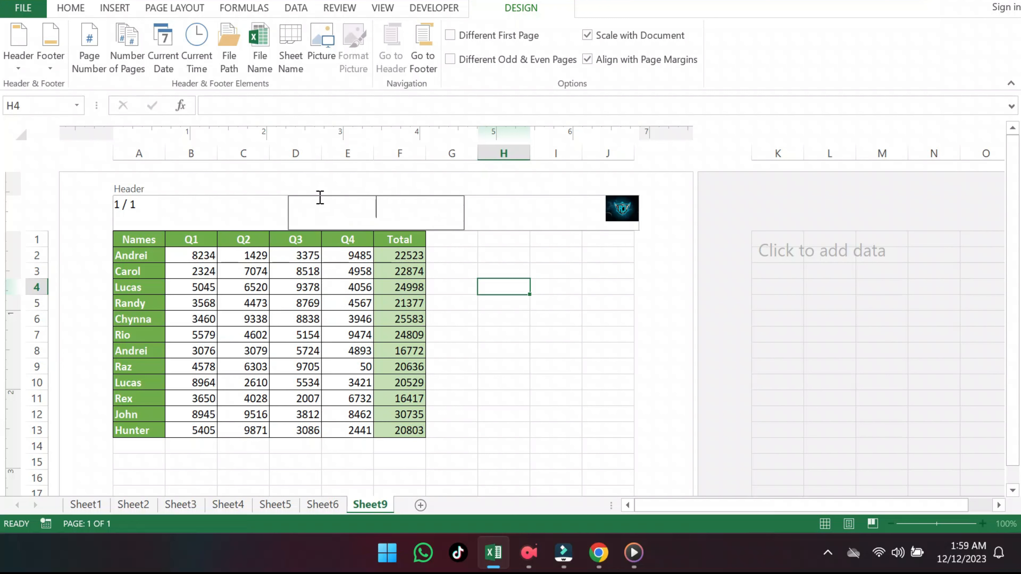
{"action": "left_click", "coordinate": [451, 314]}
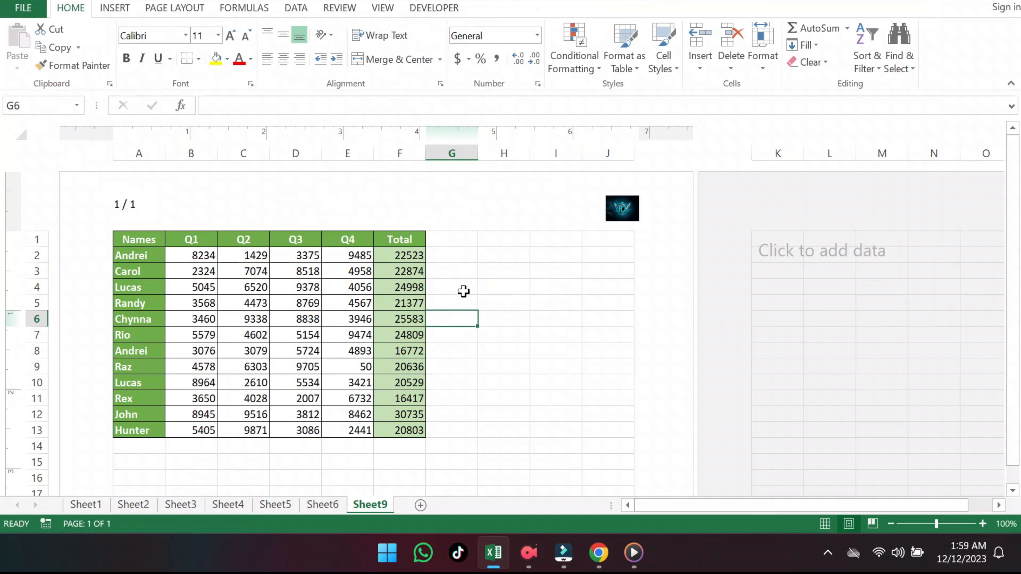
{"action": "left_click", "coordinate": [384, 8]}
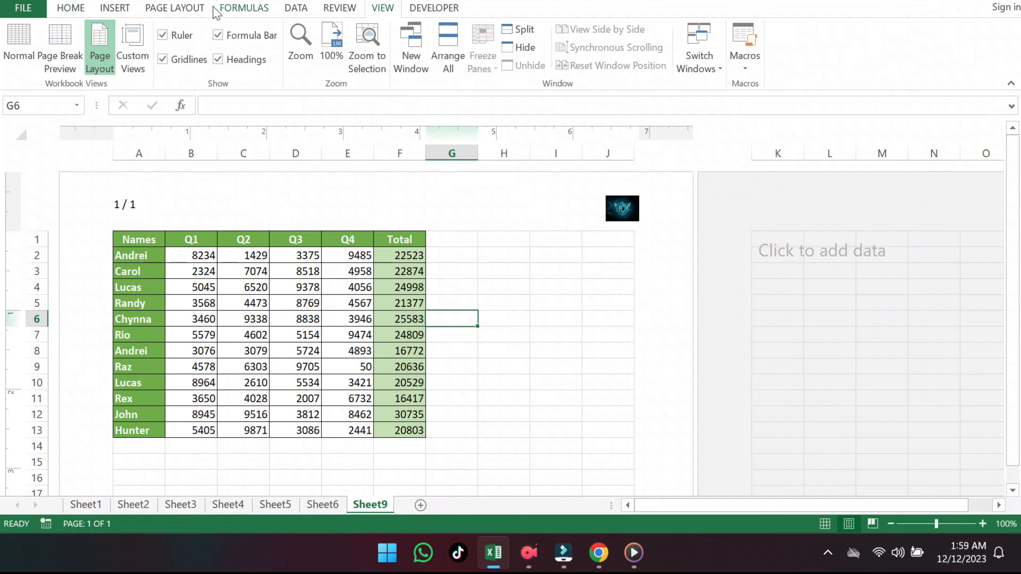
{"action": "left_click", "coordinate": [24, 41]}
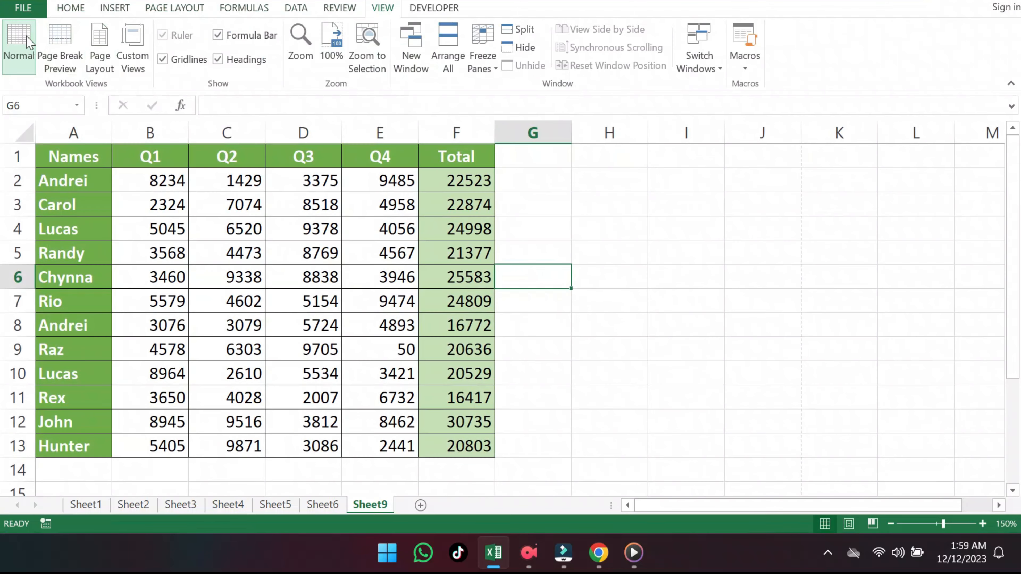